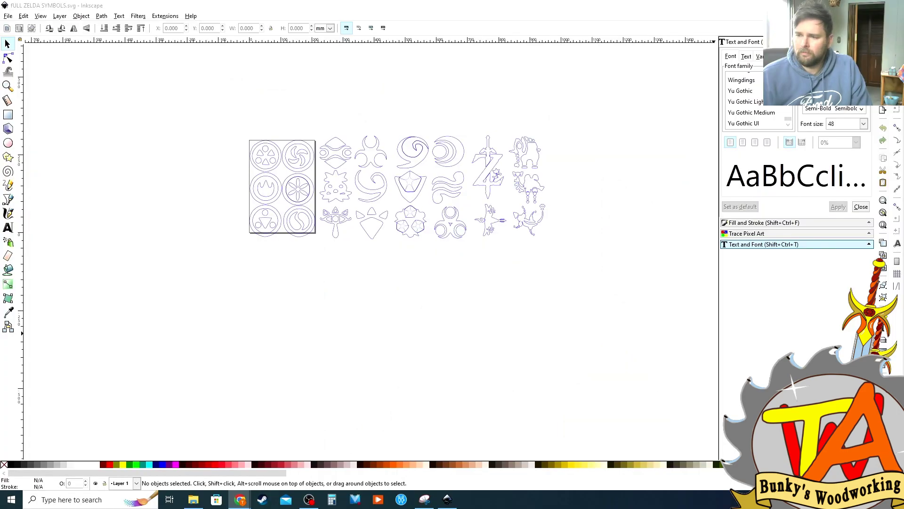
Paste the copied leaf face image onto the blank canvas below the symbols
right_click(280, 287)
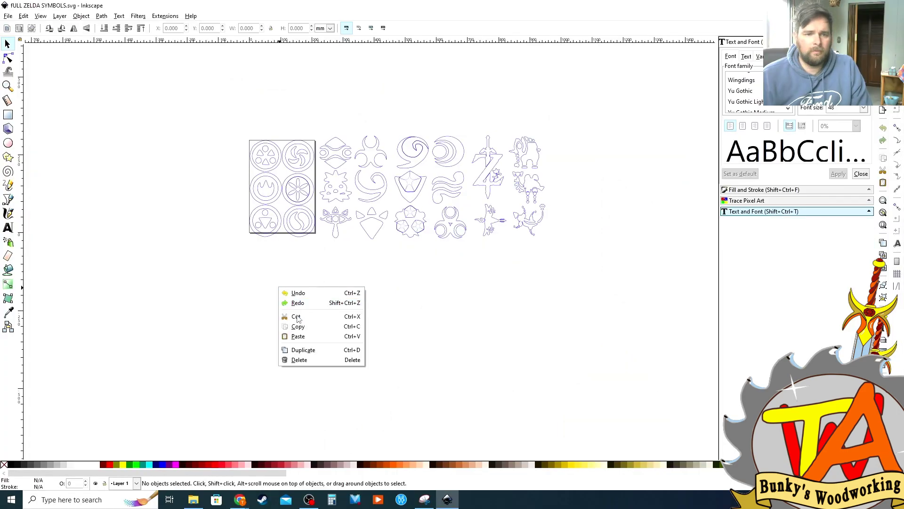
click(304, 337)
scroll(302, 351, left, 2)
scroll(327, 348, up, 2)
scroll(370, 358, up, 5)
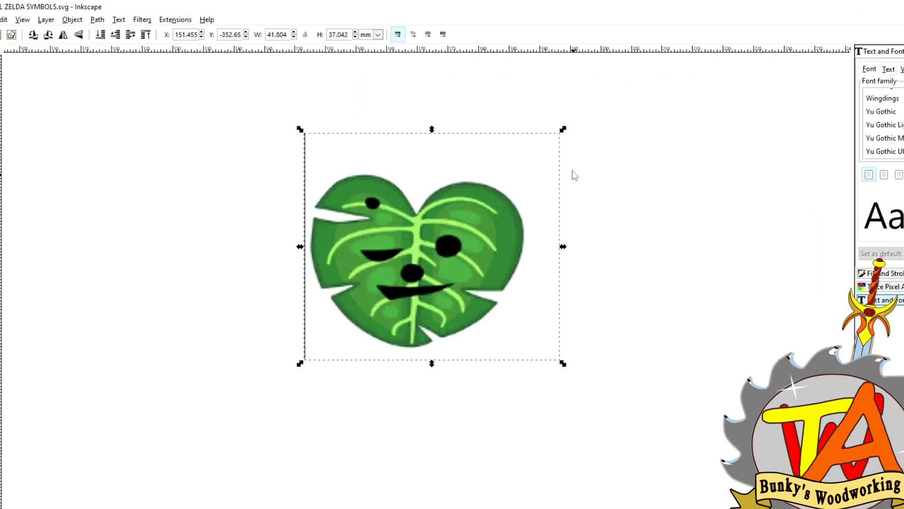
Open Trace Bitmap for the pasted leaf image and enable the live preview
click(147, 23)
mouse_move(93, 23)
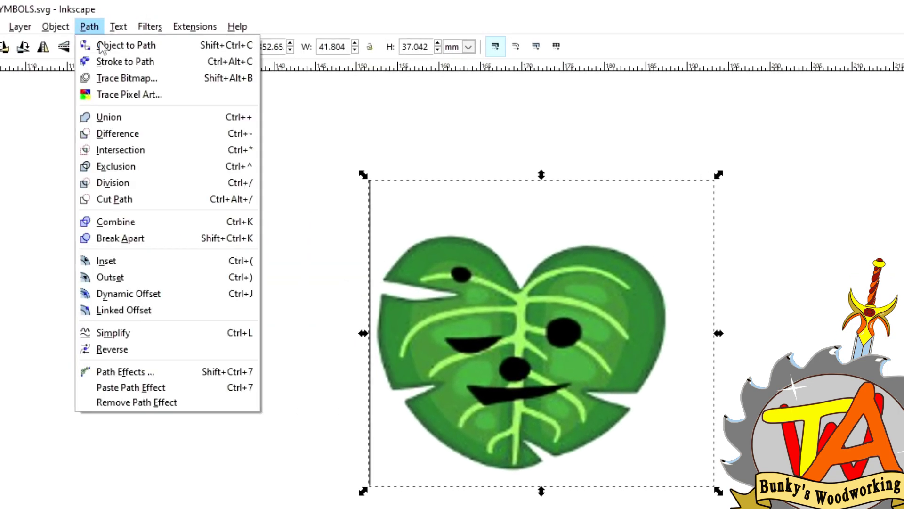
click(116, 81)
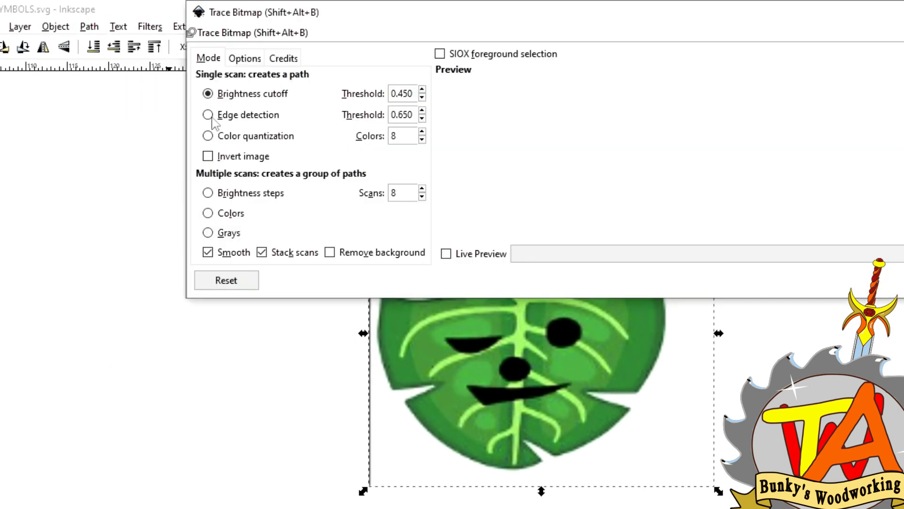
click(446, 254)
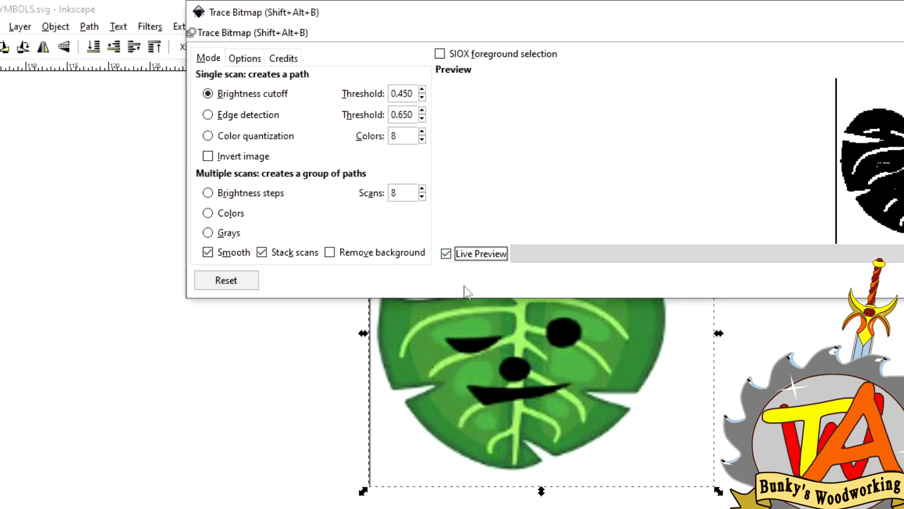
Try the Grays multiple-scan mode with the number of scans lowered to 2
click(162, 189)
click(162, 173)
click(162, 189)
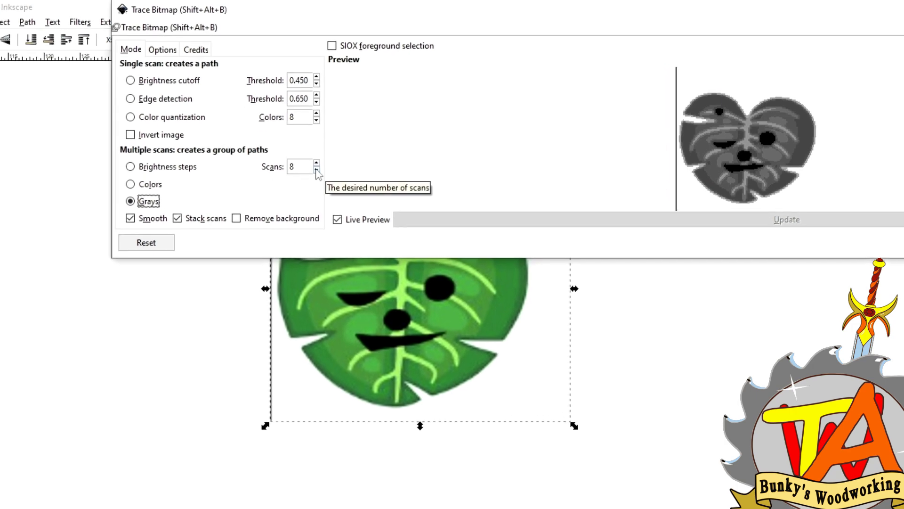
click(336, 158)
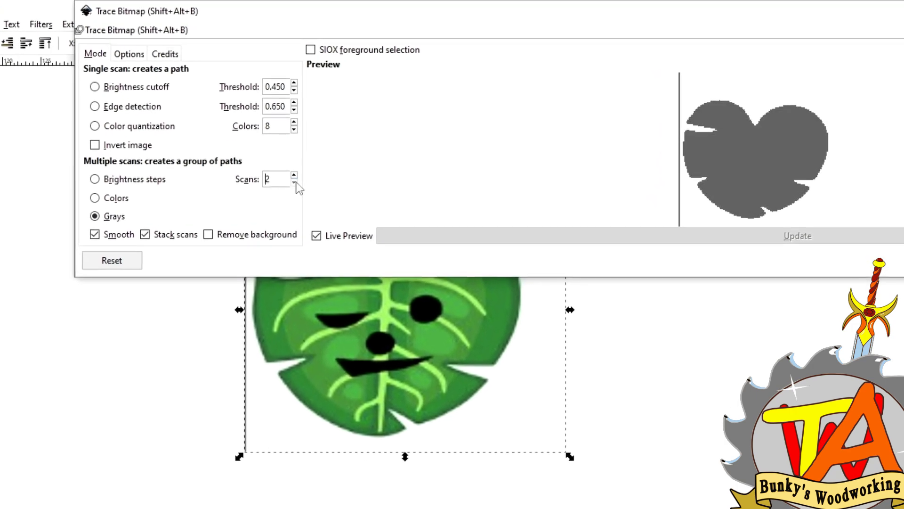
click(295, 175)
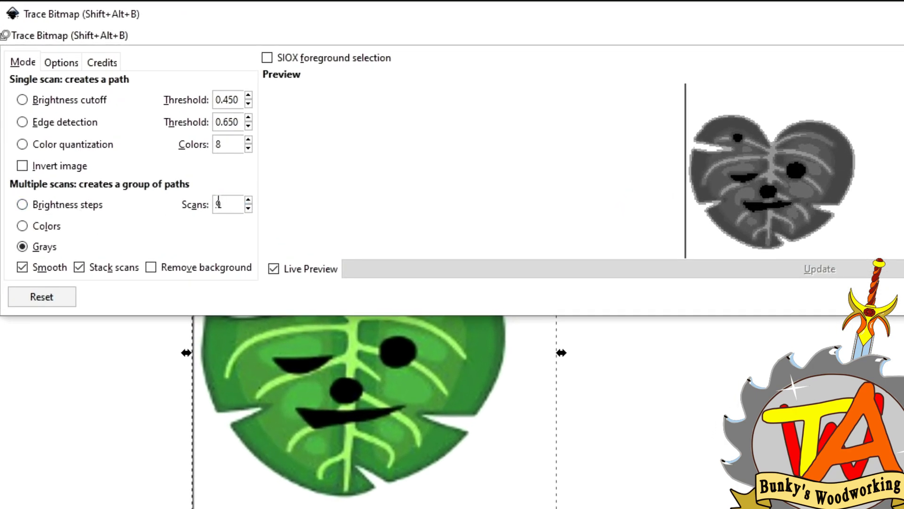
scroll(249, 203, down, 7)
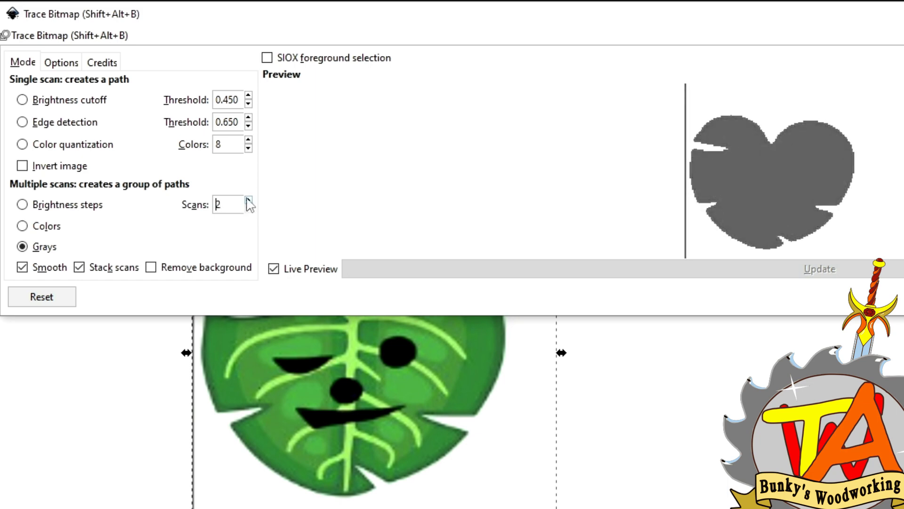
Trace the leaf image in Colors mode with 6 scans and close the trace dialog
scroll(248, 204, up, 6)
click(22, 225)
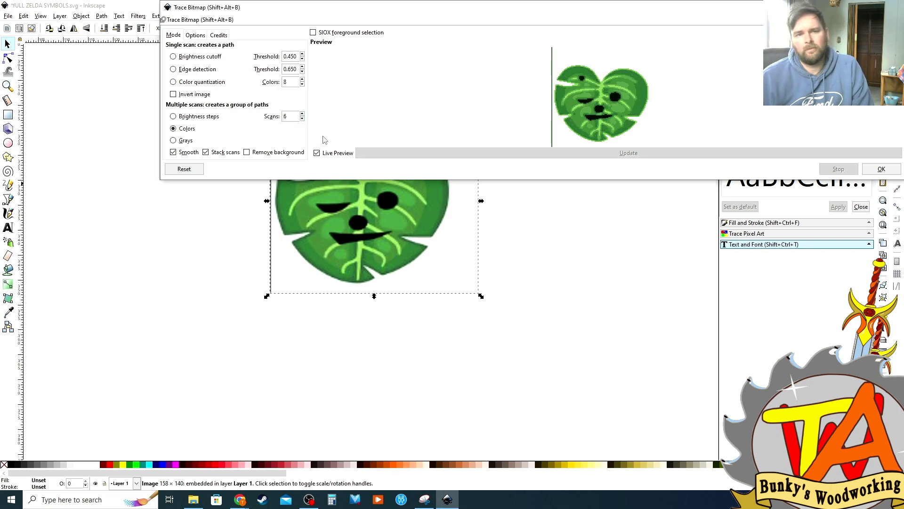
click(882, 169)
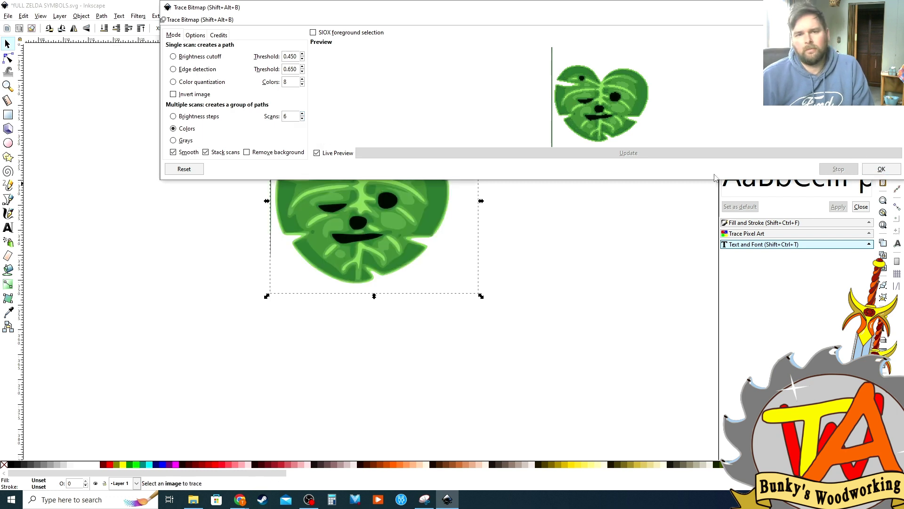
click(893, 7)
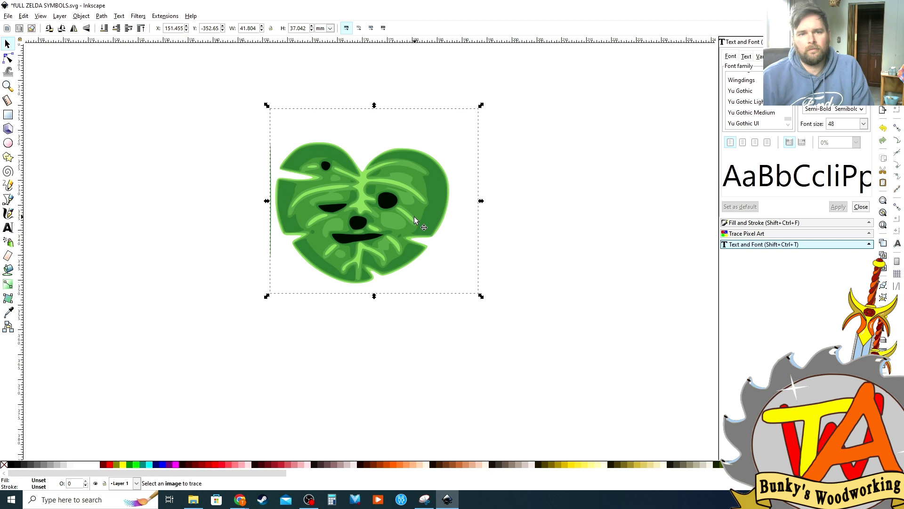
Shift the traced leaf slightly off the original image and ungroup it into separate colour layers
mouse_move(418, 182)
mouse_down()
mouse_move(427, 188)
mouse_move(423, 177)
mouse_up()
right_click(426, 181)
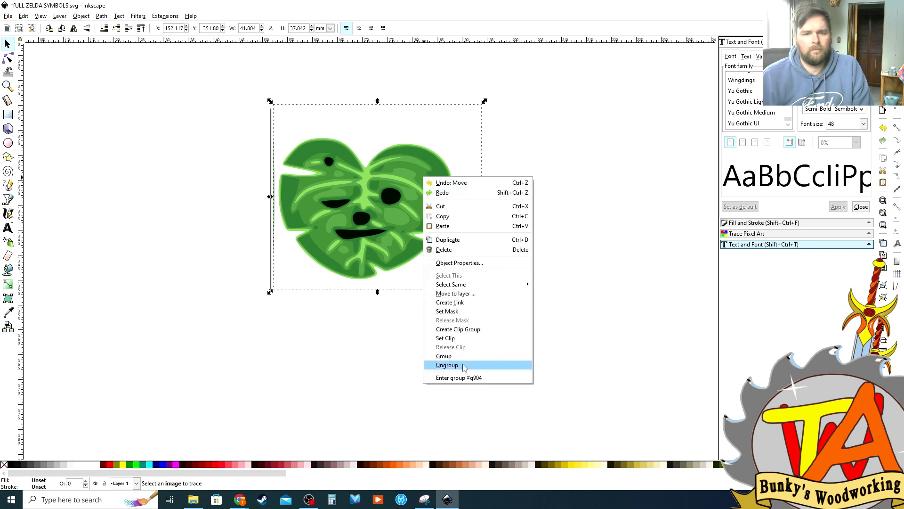
click(447, 365)
Delete the original image and strip away the traced leaf's stacked colour layers one by one
drag(306, 127, 76, 144)
key(Delete)
click(271, 123)
key(Delete)
click(275, 173)
key(Delete)
click(276, 176)
key(Delete)
click(275, 175)
key(Delete)
Undo the last layer deletions to restore the medium-green leaf layer with its vein cut-outs
click(275, 174)
key(ctrl+z)
key(ctrl+z)
key(ctrl+z)
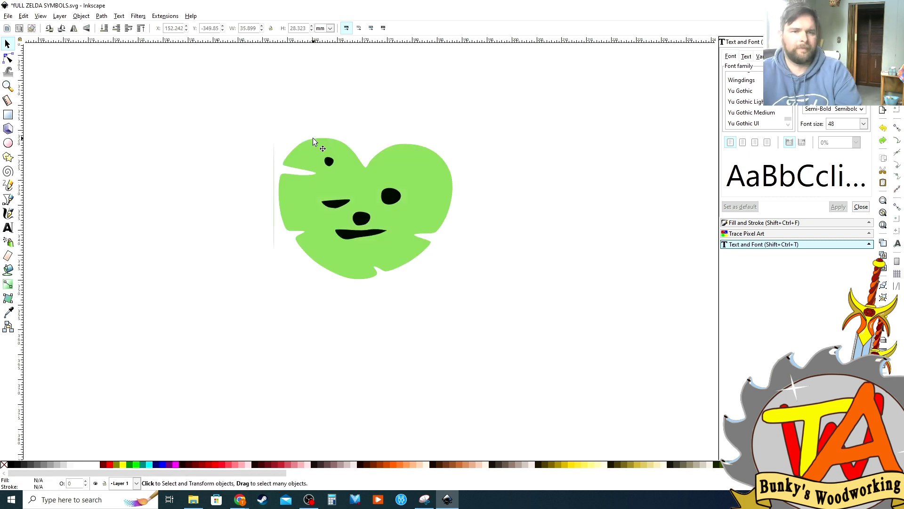
key(ctrl+z)
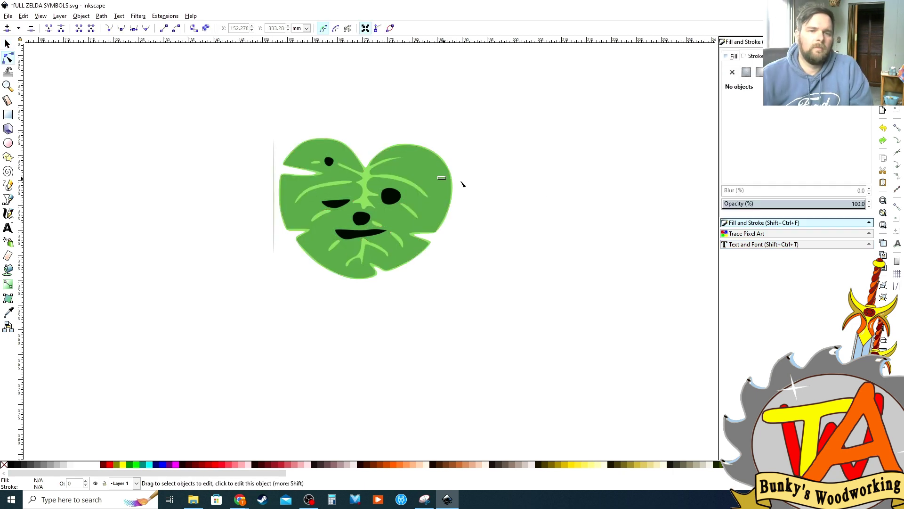
Move the medium-green leaf path off the light-green shape to an empty area beside it
click(402, 172)
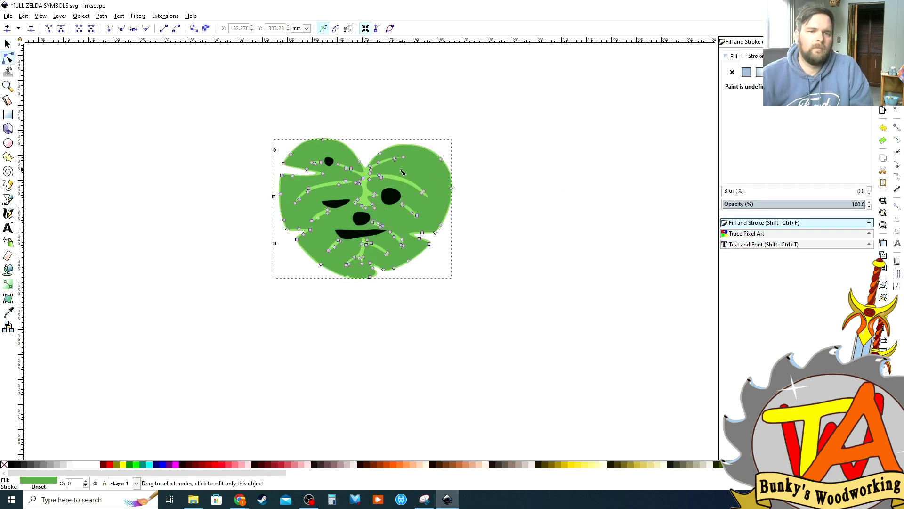
click(7, 45)
drag(406, 177, 609, 170)
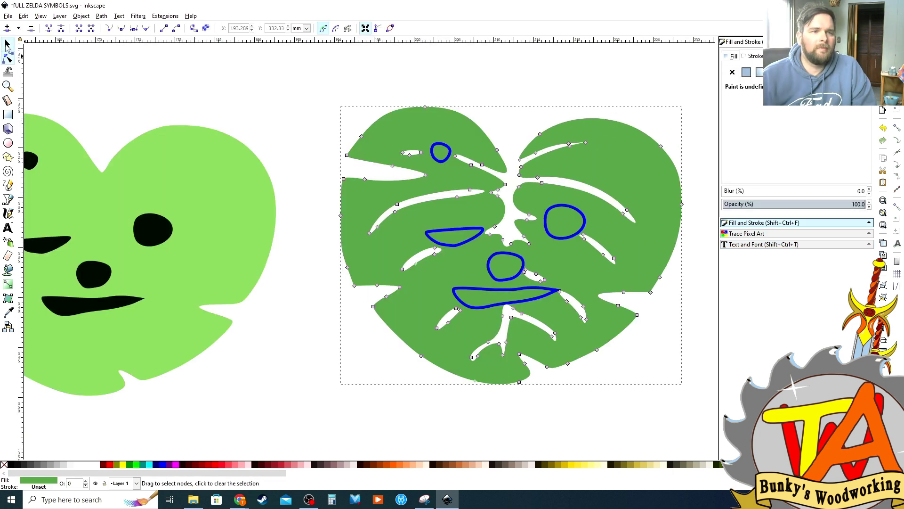
click(7, 45)
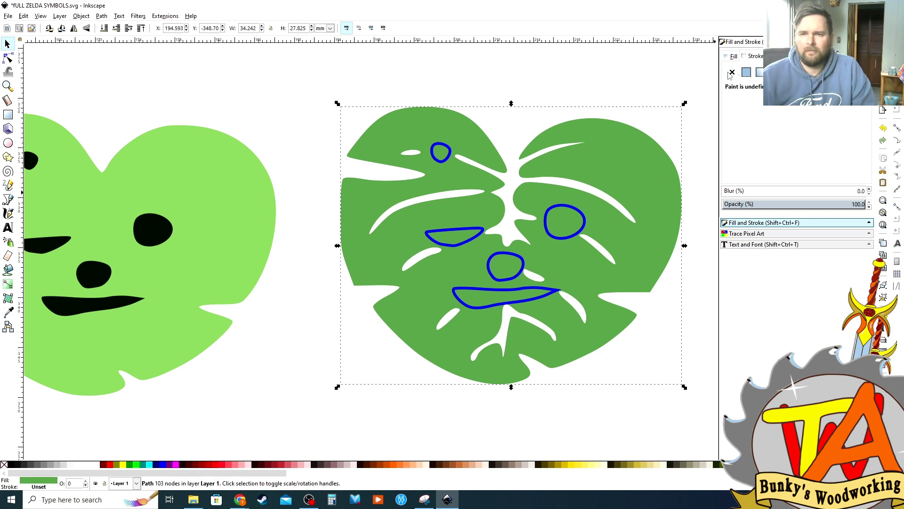
Give the medium-green leaf path a flat blue stroke, remove its fill and deselect it
click(747, 72)
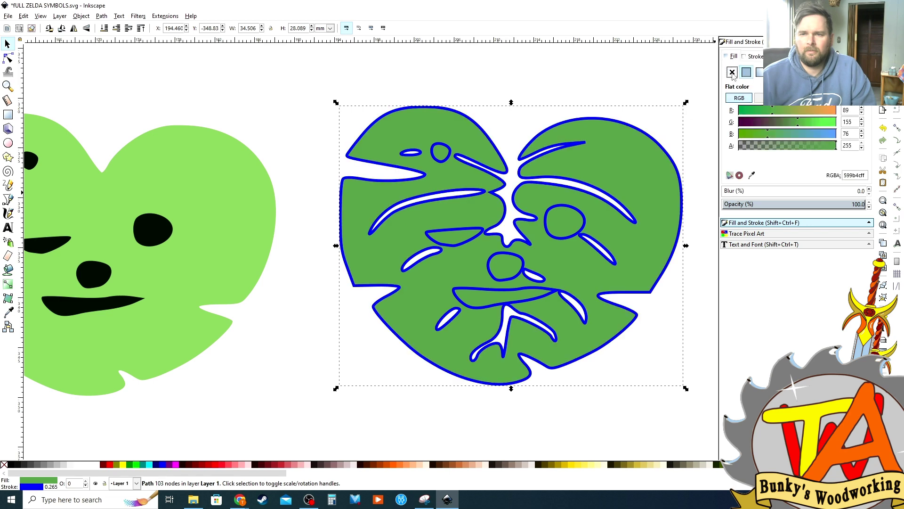
click(736, 76)
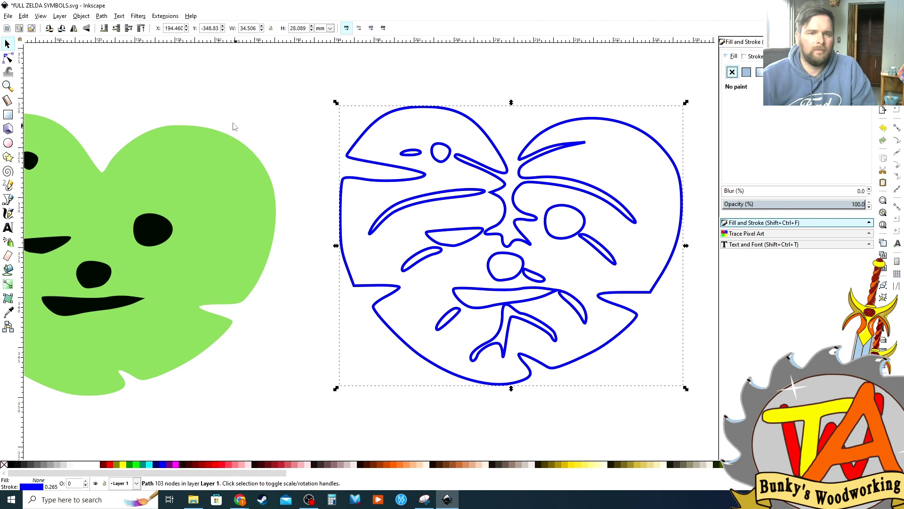
click(268, 137)
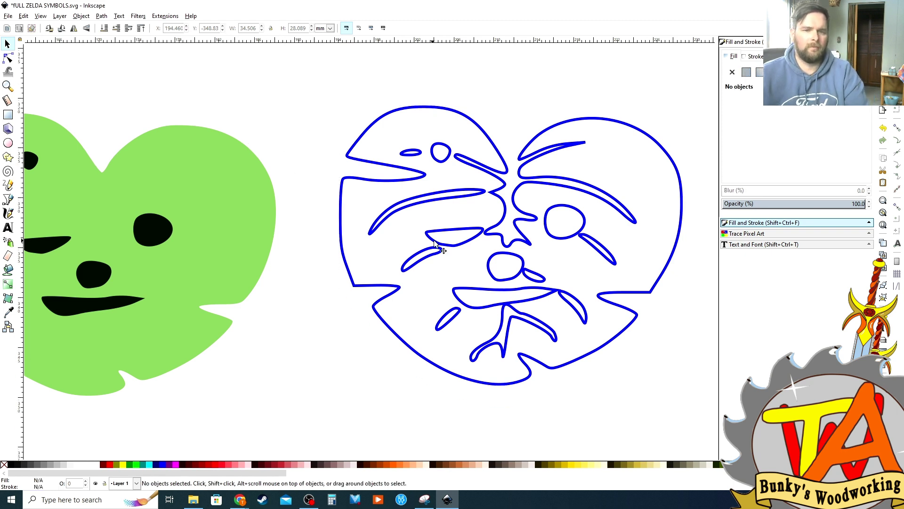
Fill the leaf's eyes, nose and mouth path with flat black (000000ff) and remove its stroke
click(457, 241)
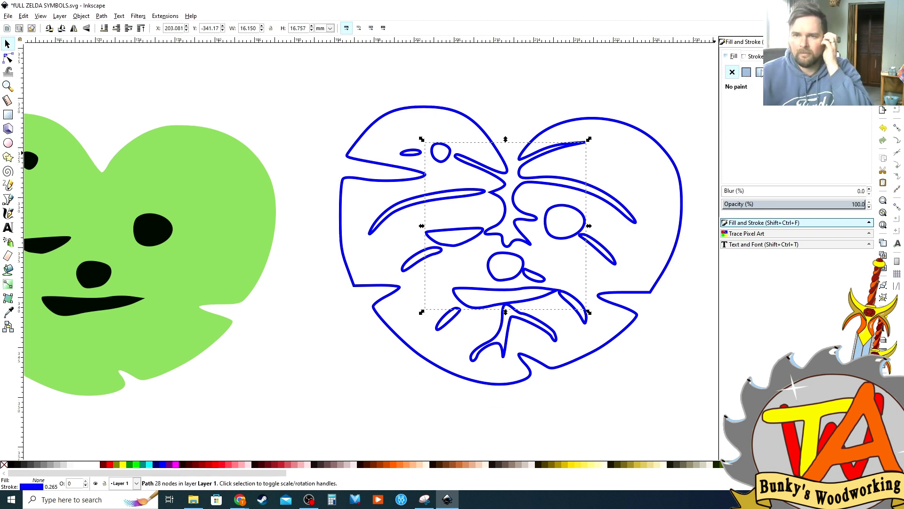
click(746, 72)
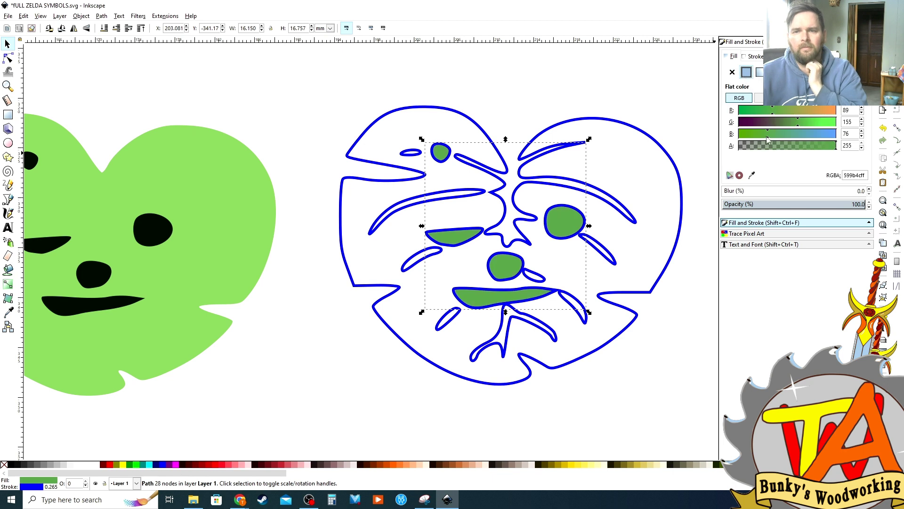
drag(775, 135, 841, 127)
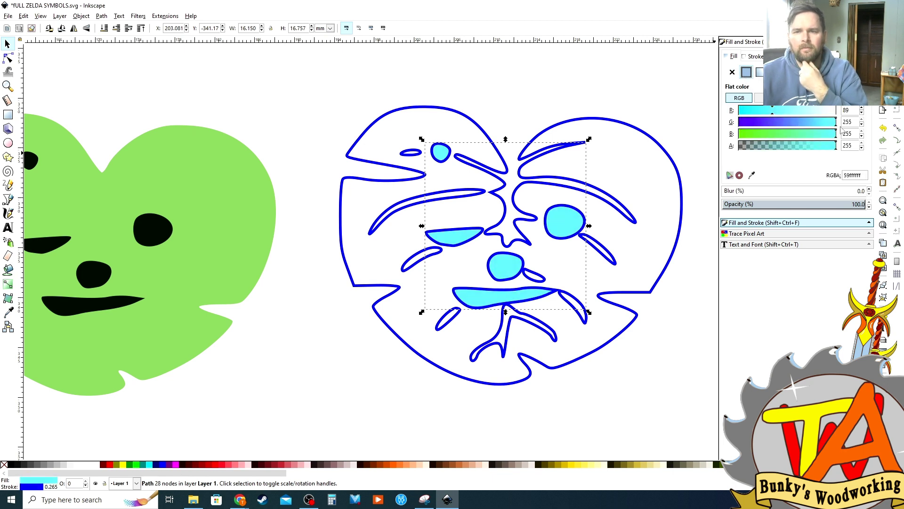
drag(773, 114, 694, 110)
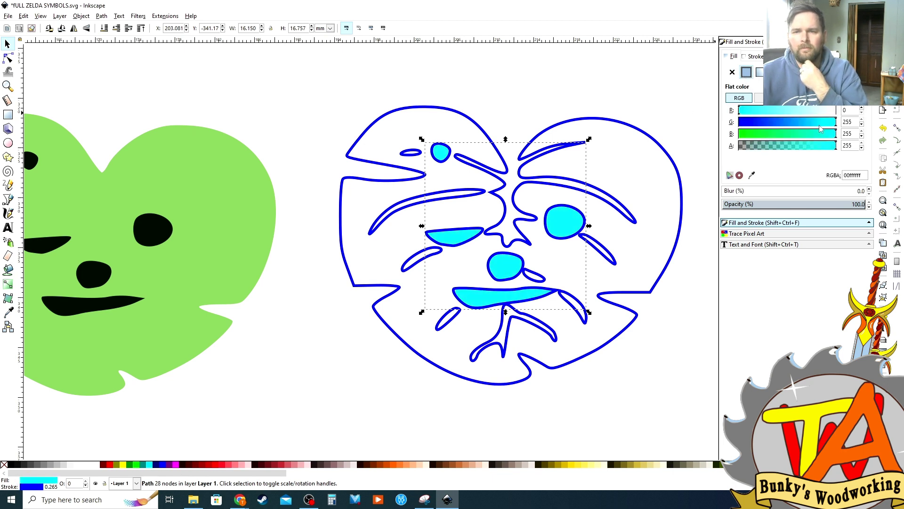
drag(837, 123, 714, 122)
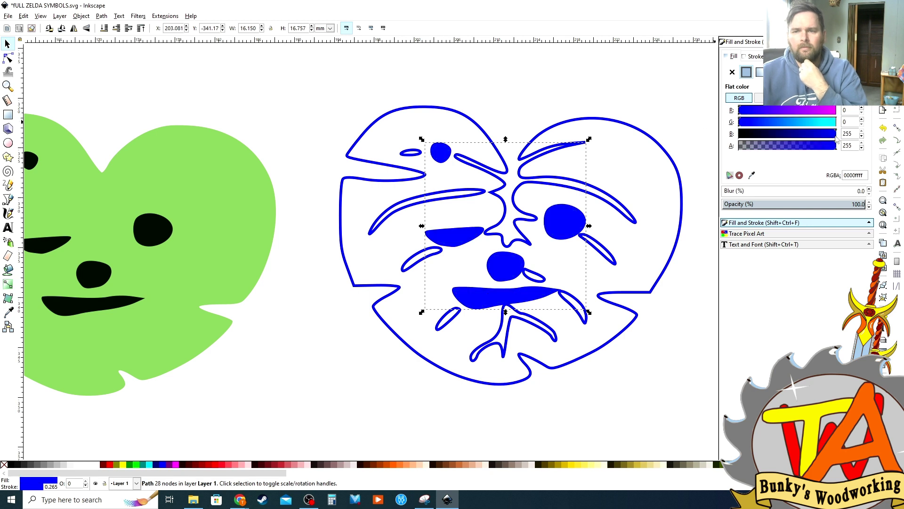
drag(837, 136, 749, 136)
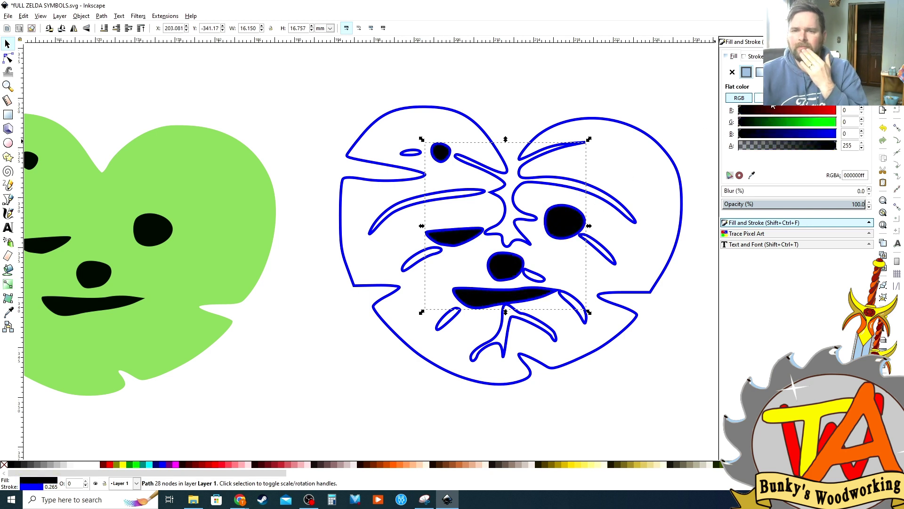
click(754, 57)
click(733, 72)
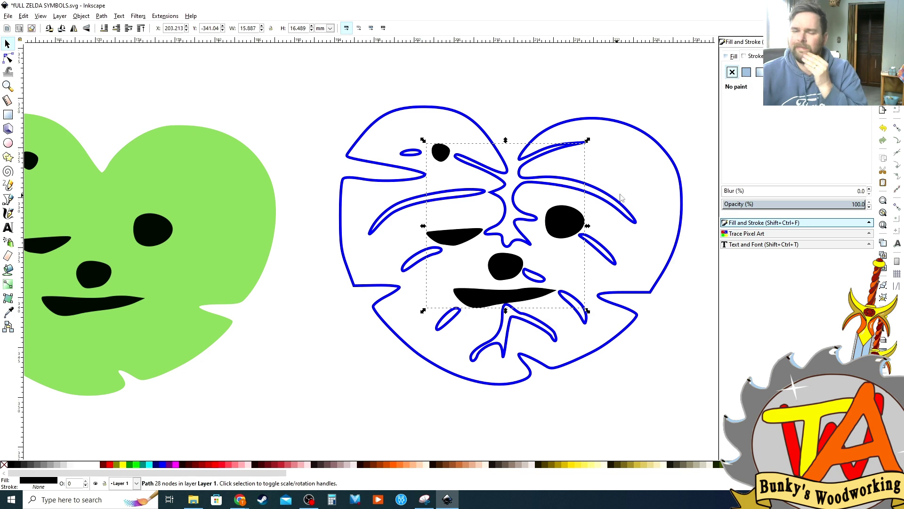
Move the finished leaf face outline into place beneath the grid of symbols
scroll(654, 186, down, 2)
scroll(655, 186, down, 2)
drag(443, 156, 495, 215)
drag(557, 257, 561, 257)
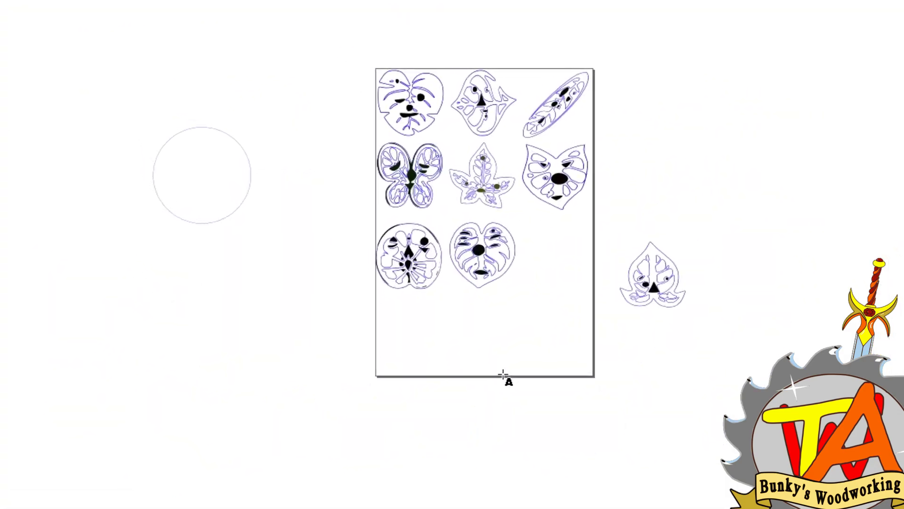
Enter the text "You Found a Kork" below the circle and put it on the circle's path
text(You Found a Kork)
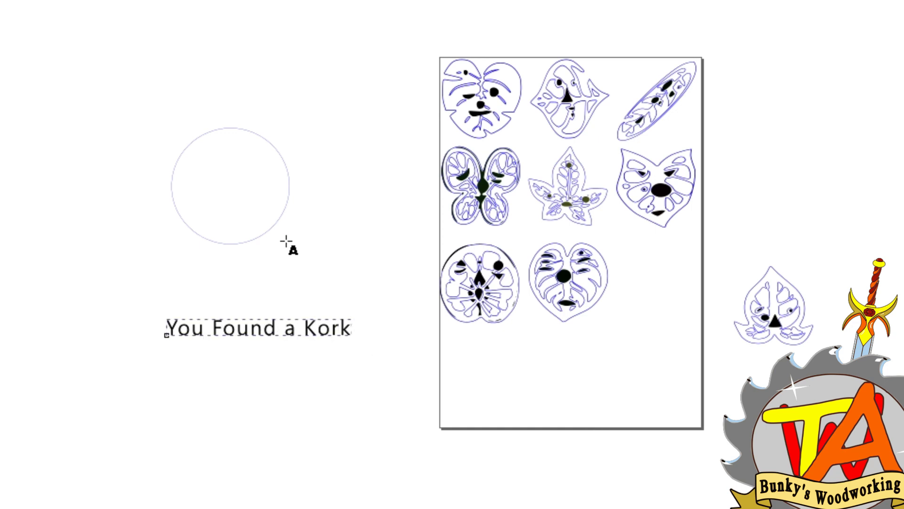
key(F1)
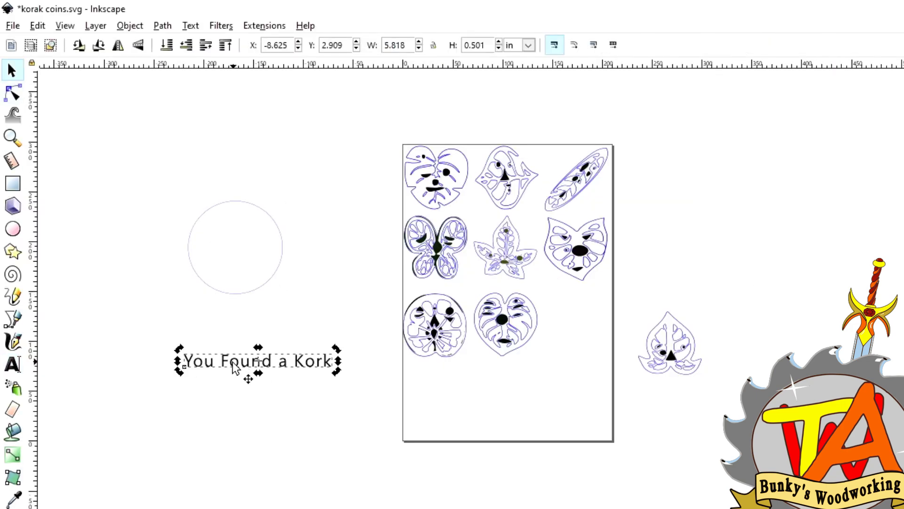
click(250, 27)
click(186, 293)
click(186, 293)
click(201, 280)
shift+click(226, 361)
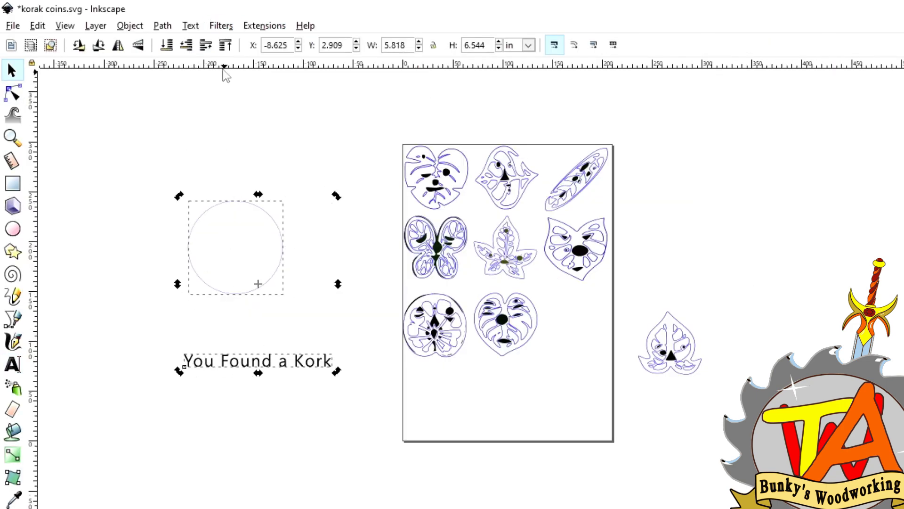
click(191, 26)
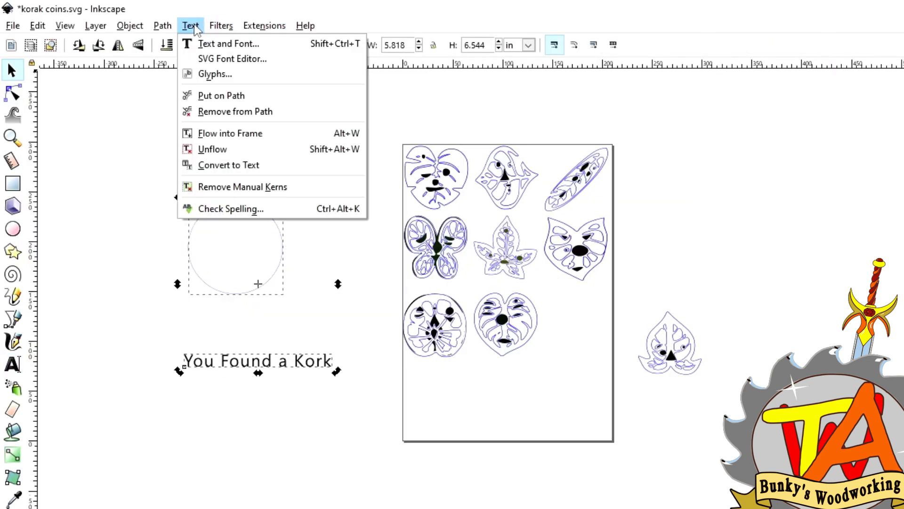
click(222, 93)
ctrl+scroll(254, 252, up, 3)
scroll(574, 268, left, 3)
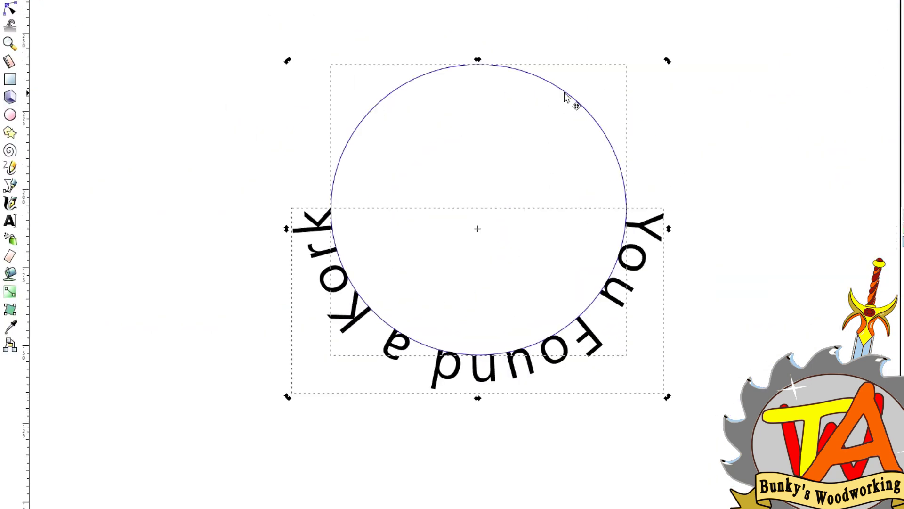
Shrink the circle so the text wraps almost fully around it, and add an asterisk before and after "Kork"
click(564, 92)
drag(668, 60, 490, 188)
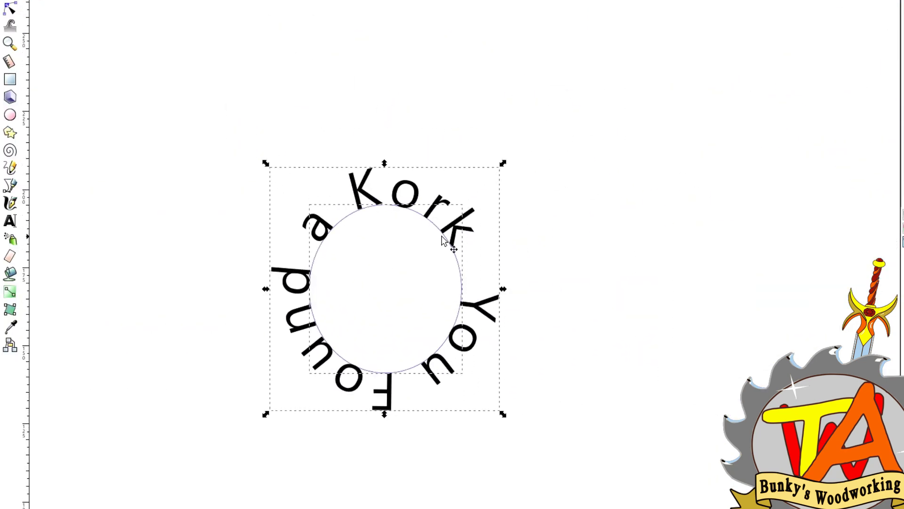
click(10, 221)
click(350, 199)
text(*)
click(554, 4)
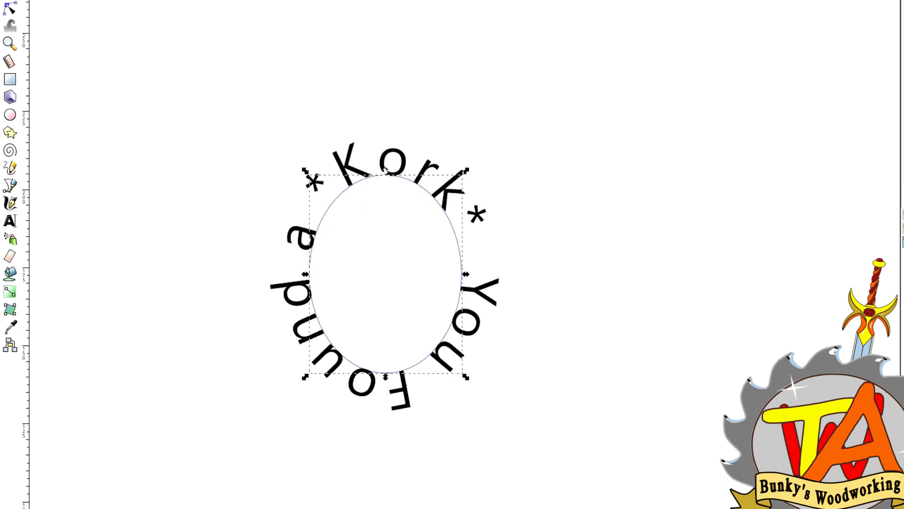
Move the first leaf face from the page into the centre of the circular text
scroll(461, 264, down, 3)
drag(479, 247, 606, 163)
drag(677, 167, 570, 191)
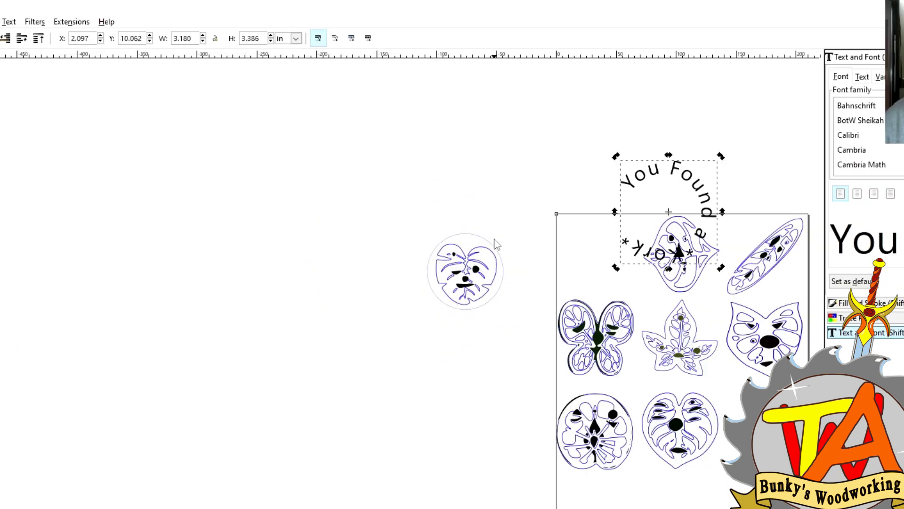
Undo the last change, correct the misspelled name in the circular text to "Korok", and tighten its spacing
key(ctrl+z)
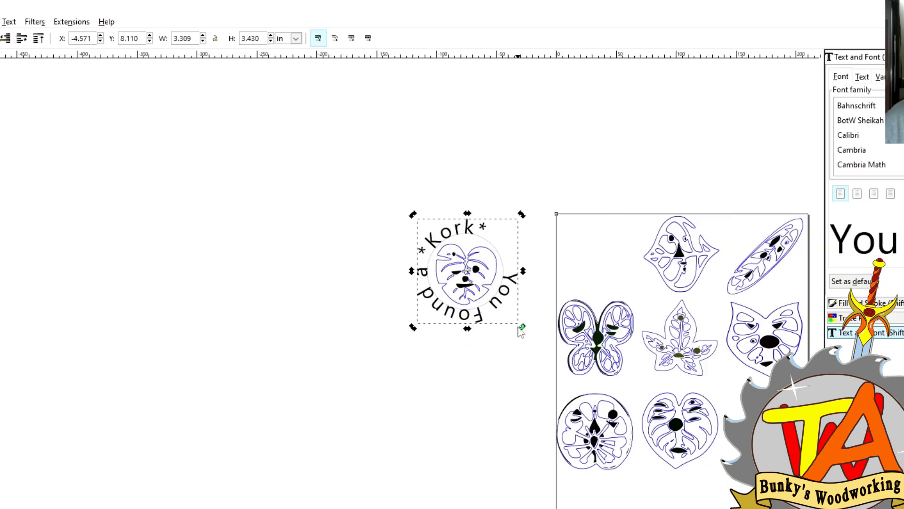
scroll(458, 270, up, 3)
double_click(385, 225)
click(659, 246)
click(539, 164)
text(o)
click(396, 182)
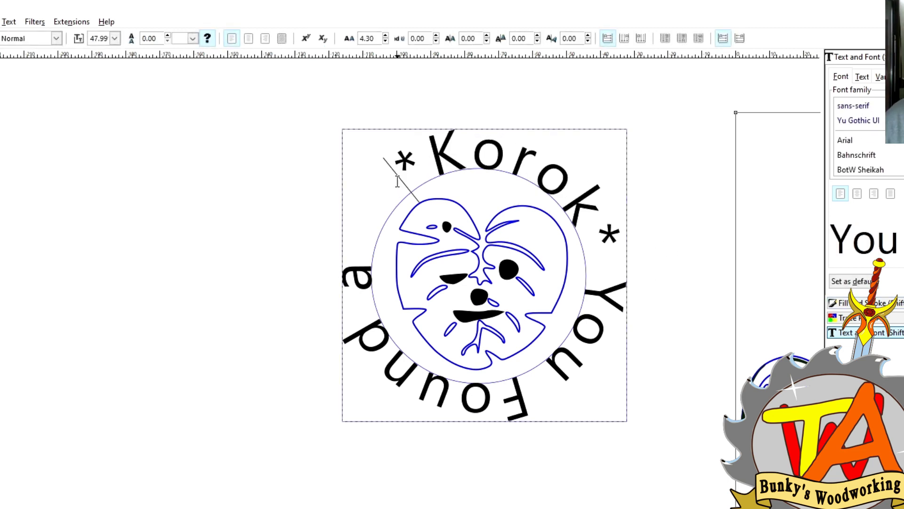
key(BackSpace)
Draw an outer circle around the circular text, set its width and height to 3.5 in, and centre it on the text
drag(308, 114, 653, 441)
key(s)
drag(194, 39, 160, 37)
text(3)
key(Return)
drag(530, 163, 581, 164)
drag(262, 38, 162, 38)
text(3.5)
key(Return)
text(3.5)
key(Return)
drag(361, 321, 332, 304)
Give the outer circle a thin red outline without a fill
click(856, 303)
drag(854, 150, 903, 149)
drag(903, 182, 853, 182)
click(683, 174)
Set all of the circular text in Microsoft Himalaya at size 45
click(433, 165)
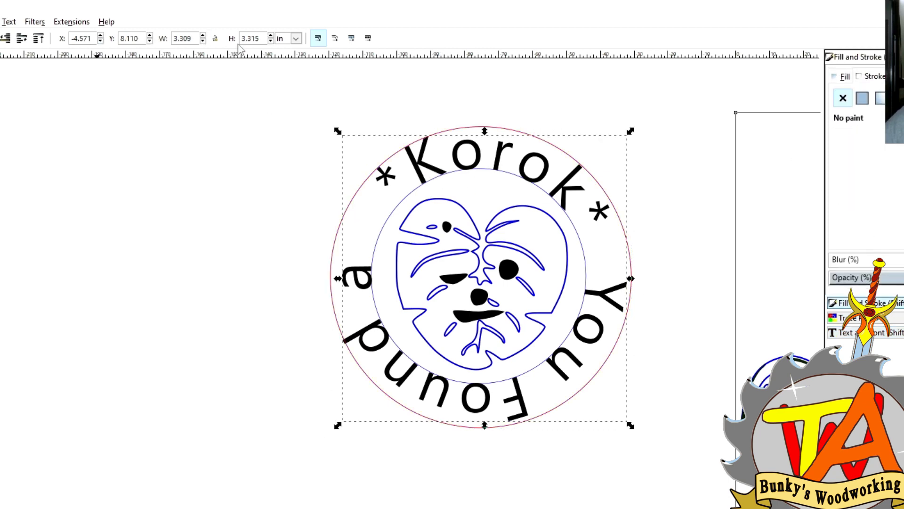
double_click(414, 161)
drag(613, 217, 449, 160)
key(ctrl+a)
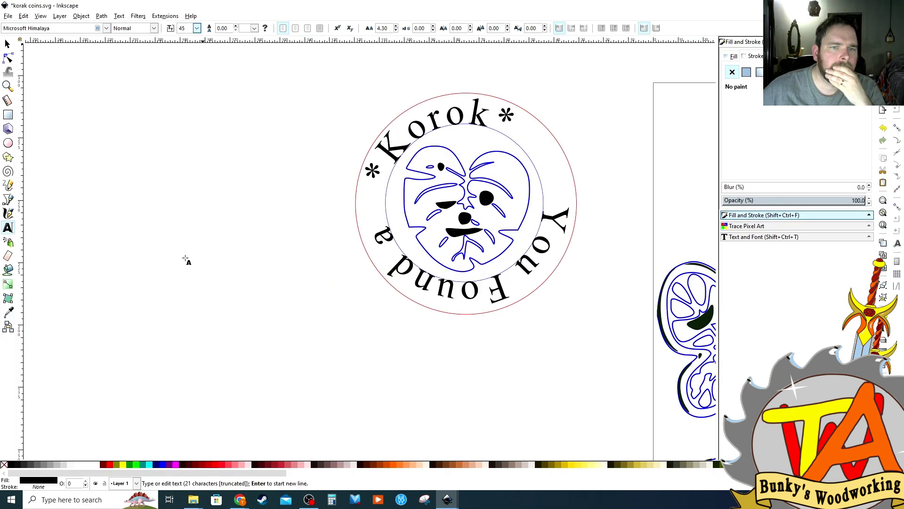
Set the leaf face's width to 2 in and move the diamond-shaped, oval and round faces from the page to the coin designs
right_click(383, 196)
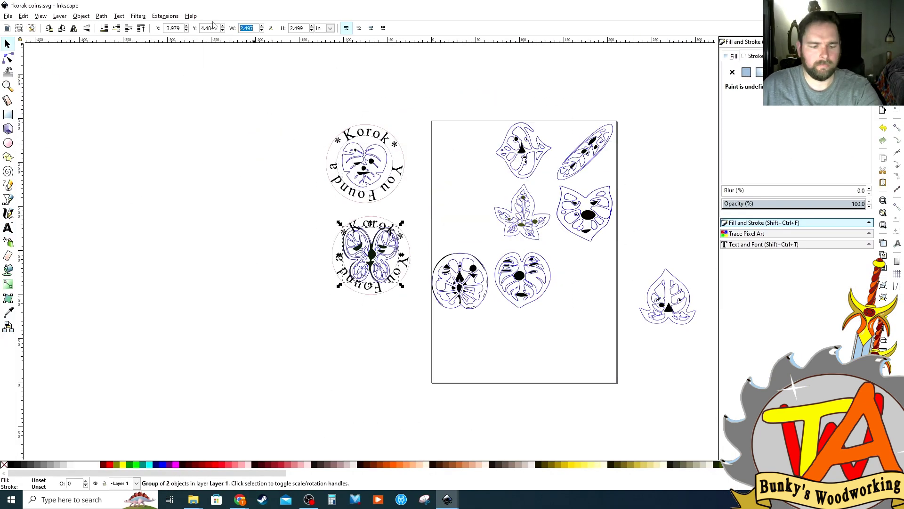
text(2)
key(Return)
drag(522, 150, 268, 158)
click(585, 152)
drag(585, 152, 271, 247)
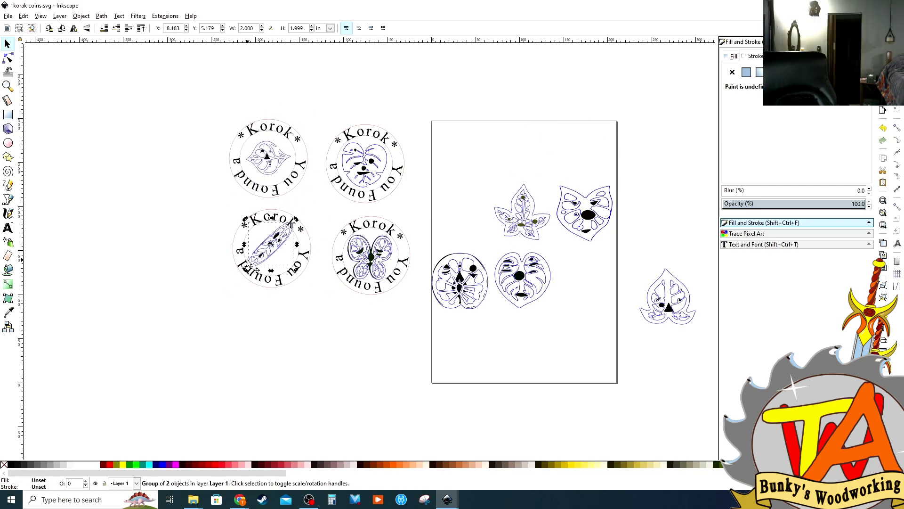
drag(459, 281, 271, 338)
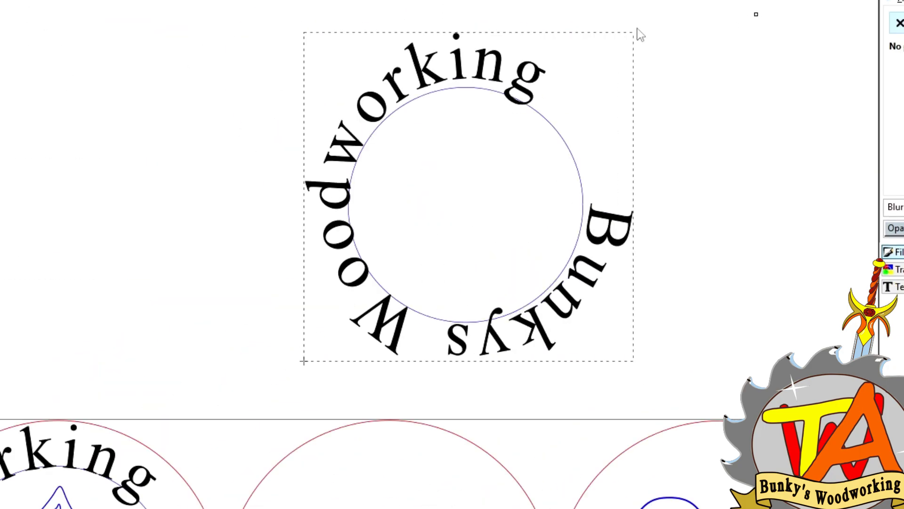
Shrink the sawblade logo image to about 1.83 by 1.98 in and place it beside the grid of coin backs
drag(452, 306, 438, 291)
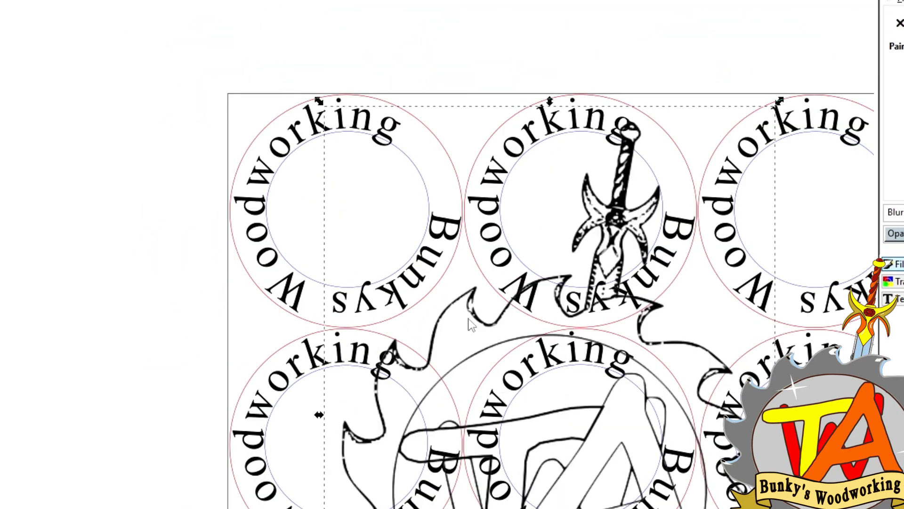
click(535, 406)
drag(60, 55, 178, 240)
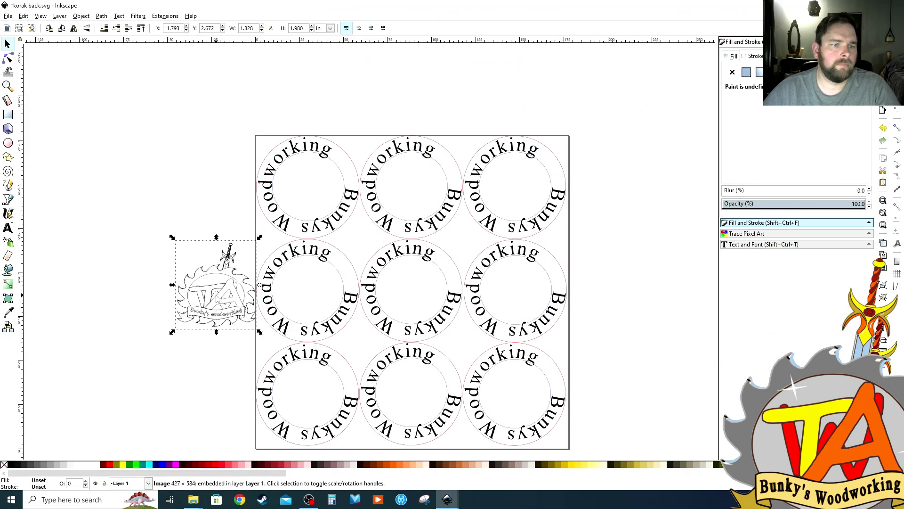
Move the logo into the first coin's inner circle, rotate it clockwise, and adjust its size and position to fit
scroll(272, 172, up, 3)
drag(254, 70, 294, 117)
drag(387, 231, 365, 197)
drag(469, 293, 455, 280)
drag(375, 241, 384, 261)
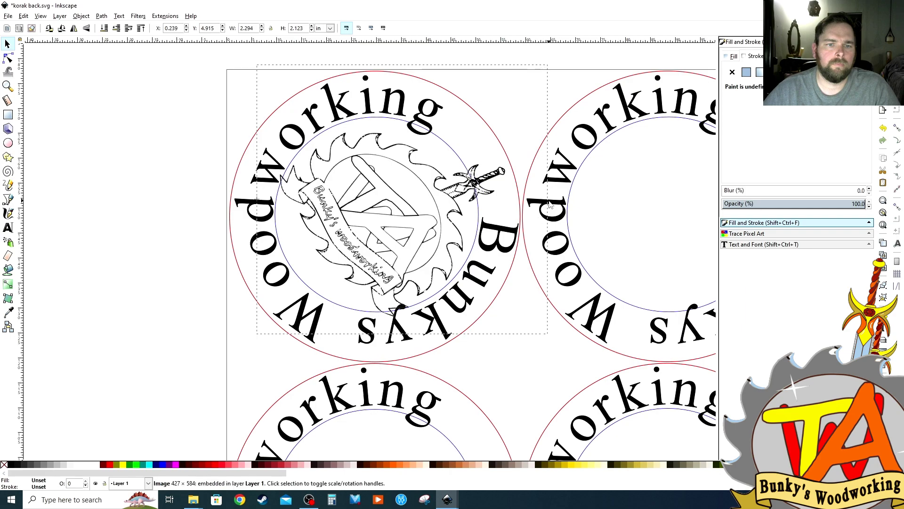
drag(253, 337, 243, 345)
Copy the fitted logo and paste copies into the other coin backs of the grid
key(ctrl+c)
key(ctrl+v)
scroll(667, 217, right, 8)
key(ctrl+v)
scroll(607, 219, down, 6)
key(ctrl+v)
scroll(566, 235, right, 6)
key(ctrl+v)
scroll(565, 235, down, 6)
key(ctrl+v)
scroll(330, 235, left, 6)
key(ctrl+v)
scroll(61, 333, down, 4)
click(630, 304)
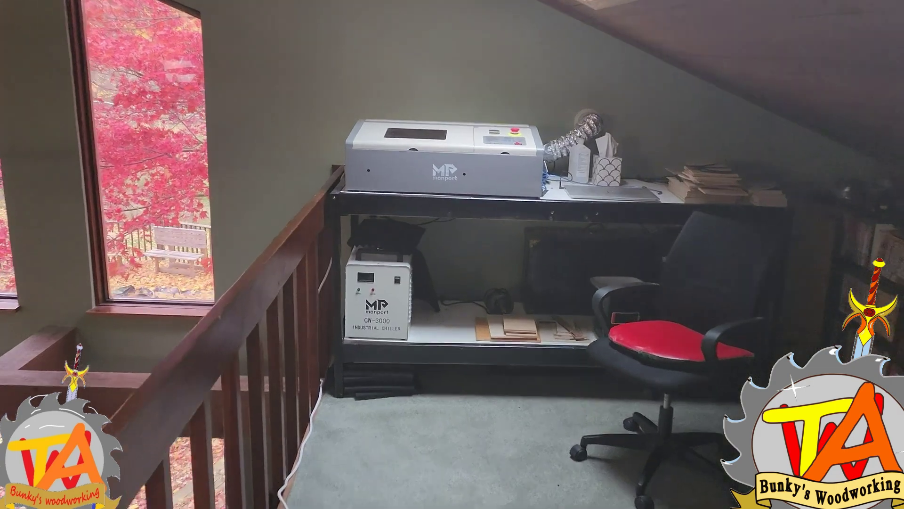